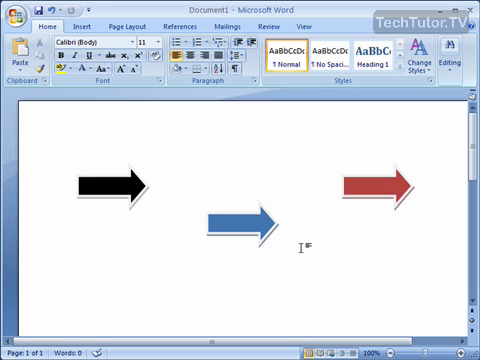
# - Select the black arrow, then add the blue and red arrows to the selection
pyautogui.click(104, 190)
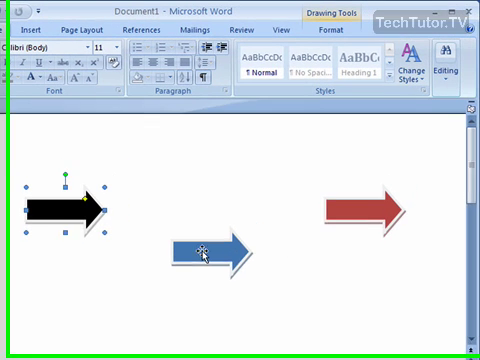
pyautogui.keyDown('shift'); pyautogui.click(240, 225); pyautogui.keyUp('shift')
pyautogui.keyDown('shift'); pyautogui.click(348, 228); pyautogui.keyUp('shift')
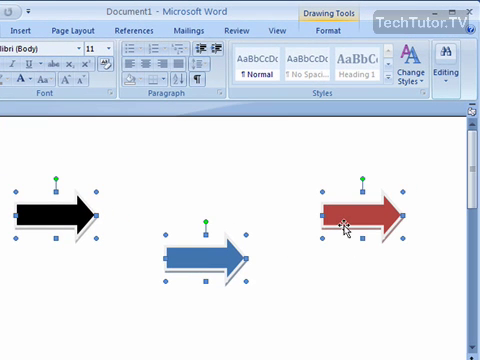
# - Open the Align dropdown on the Drawing Tools Format tab for the three arrows
pyautogui.click(328, 32)
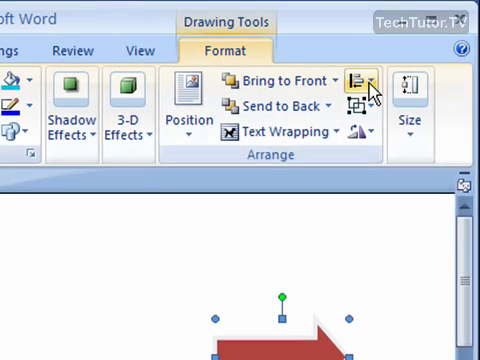
pyautogui.click(372, 92)
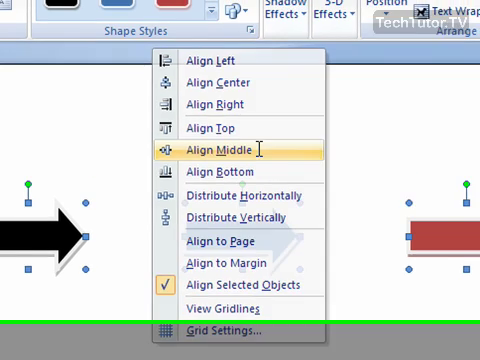
# - Apply Align Middle so the black, blue and red arrows sit level
pyautogui.click(264, 152)
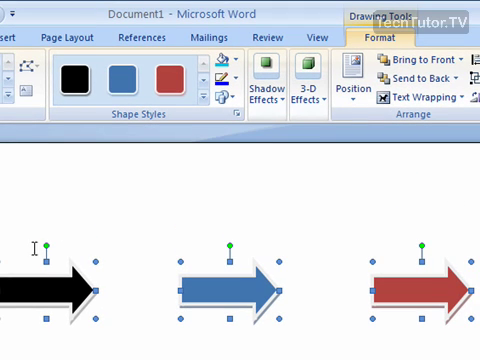